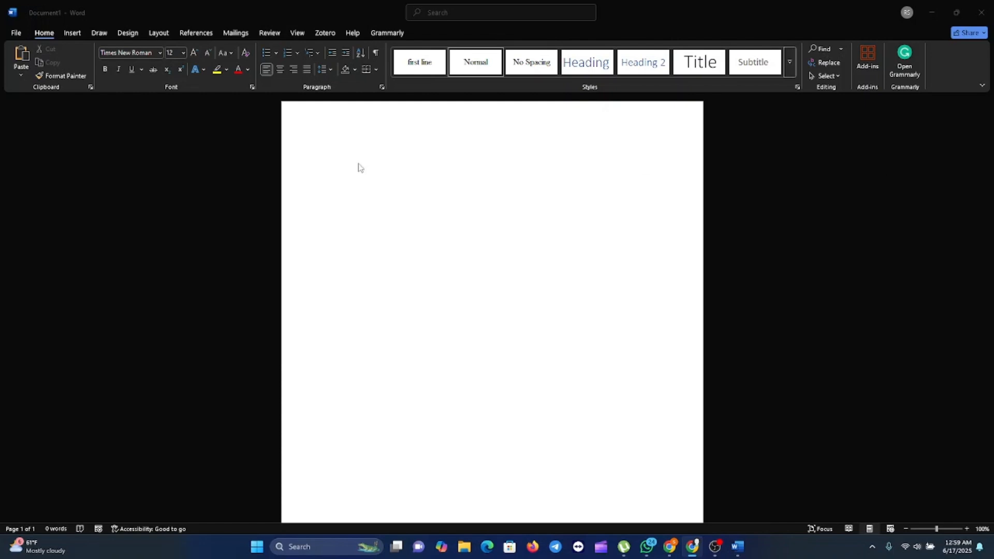
Turn on the Developer tab under Word Options > Customize Ribbon and switch to it
left_click(371, 202)
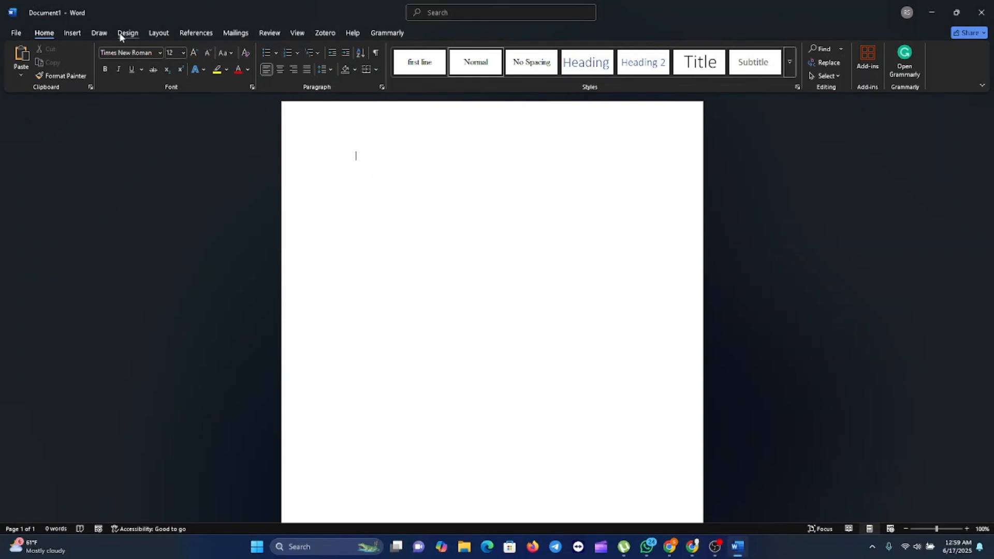
left_click(19, 34)
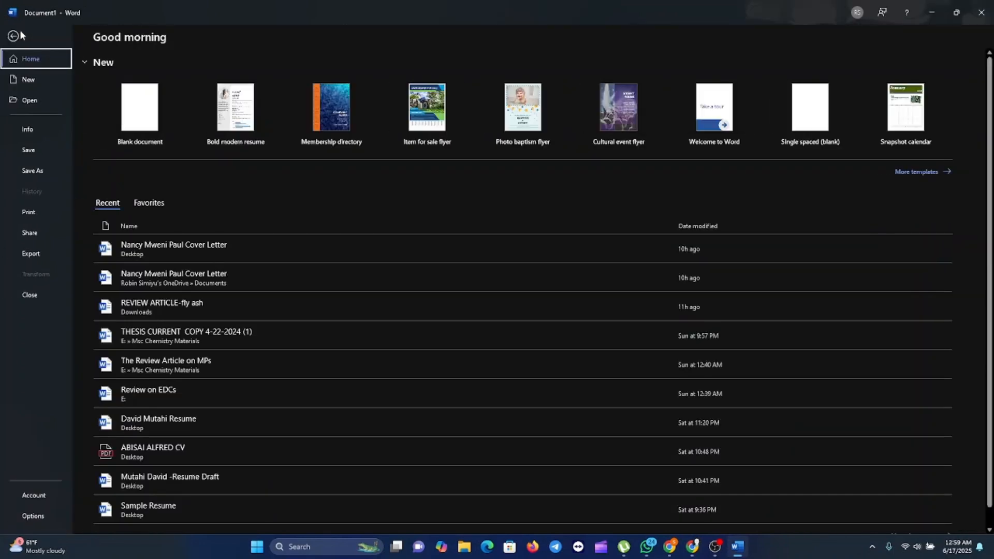
left_click(32, 516)
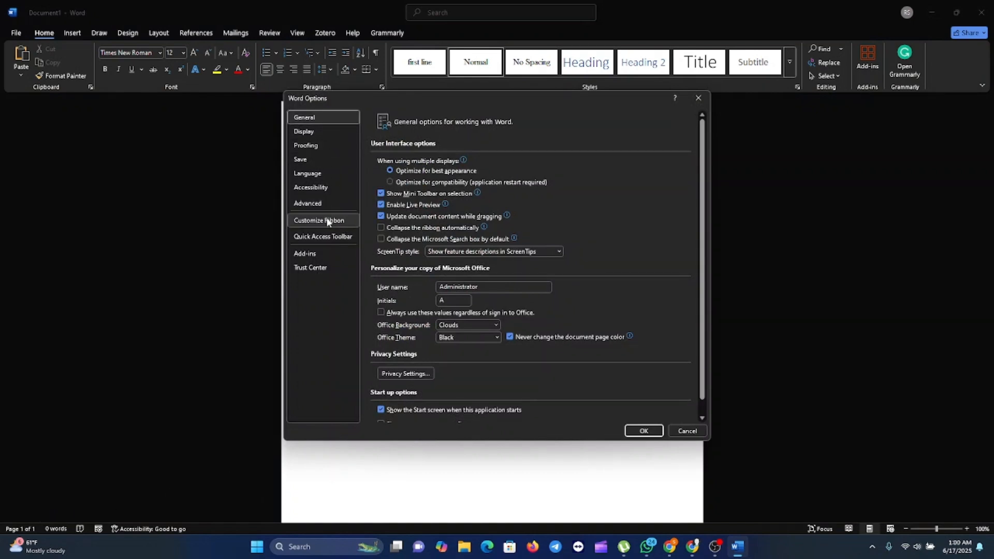
left_click(338, 222)
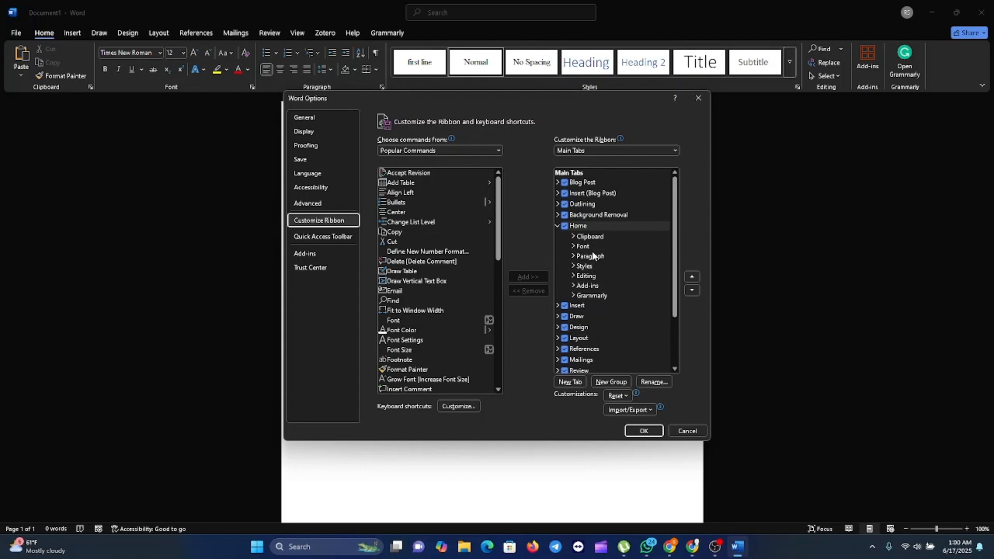
scroll(593, 256, "down", 2)
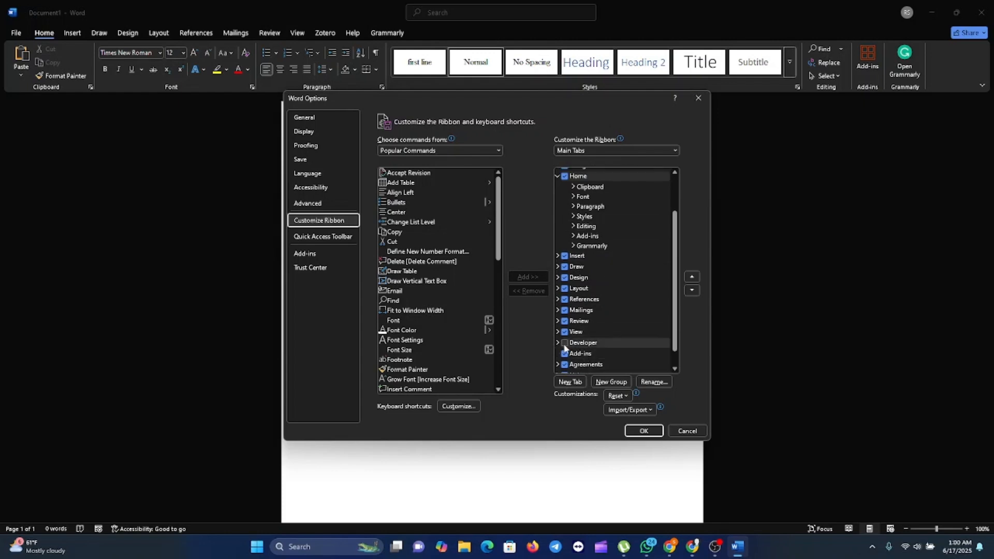
left_click(565, 344)
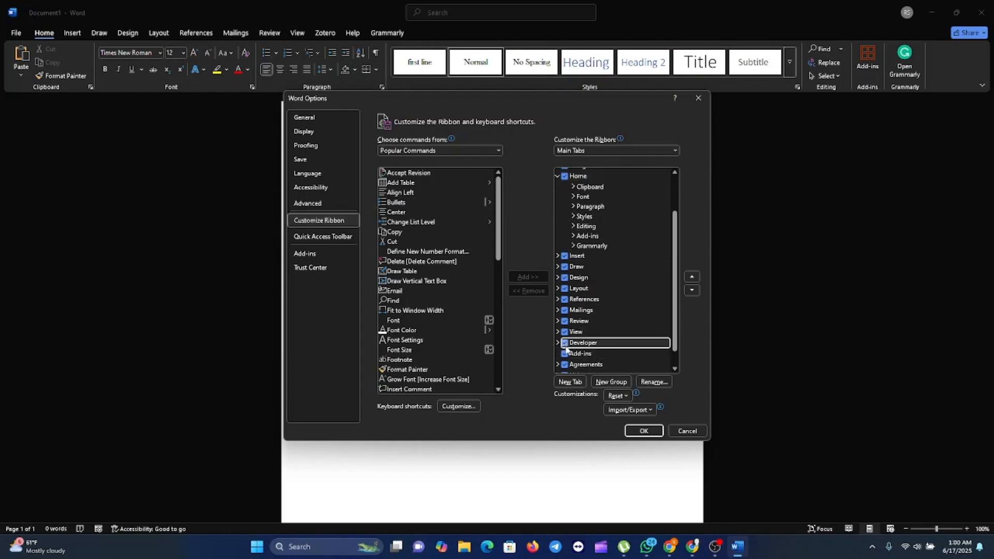
left_click(644, 431)
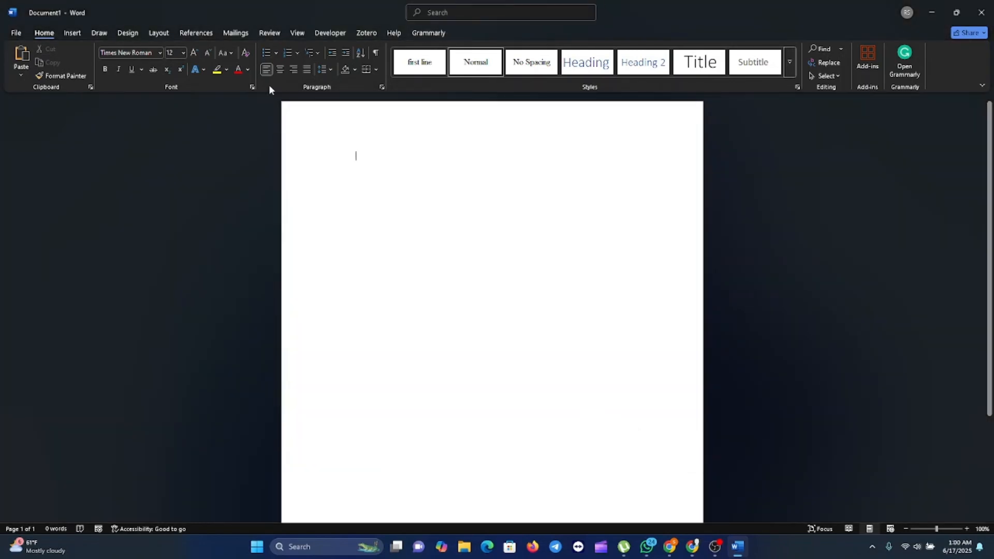
left_click(330, 33)
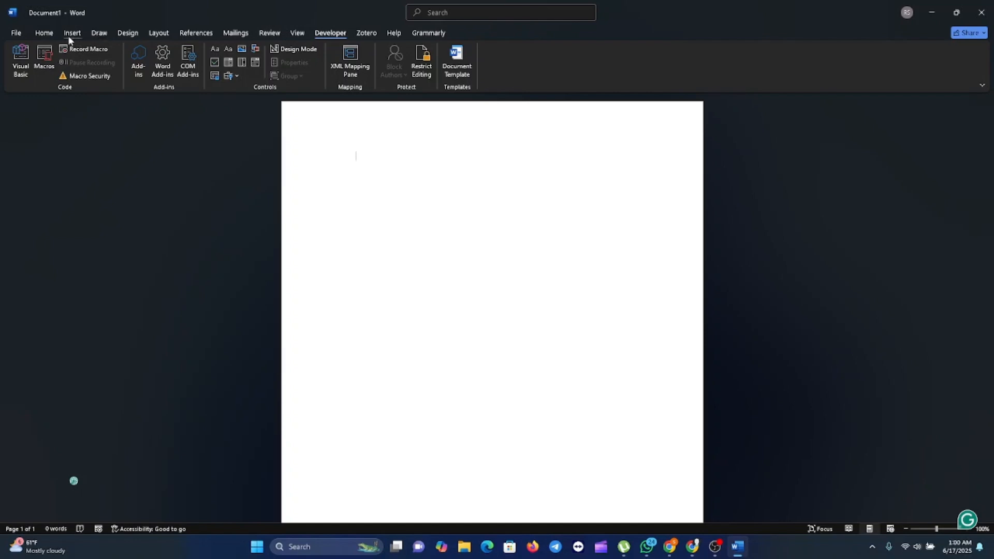
Go from the Home tab back to the Developer tab and its Controls group
left_click(45, 34)
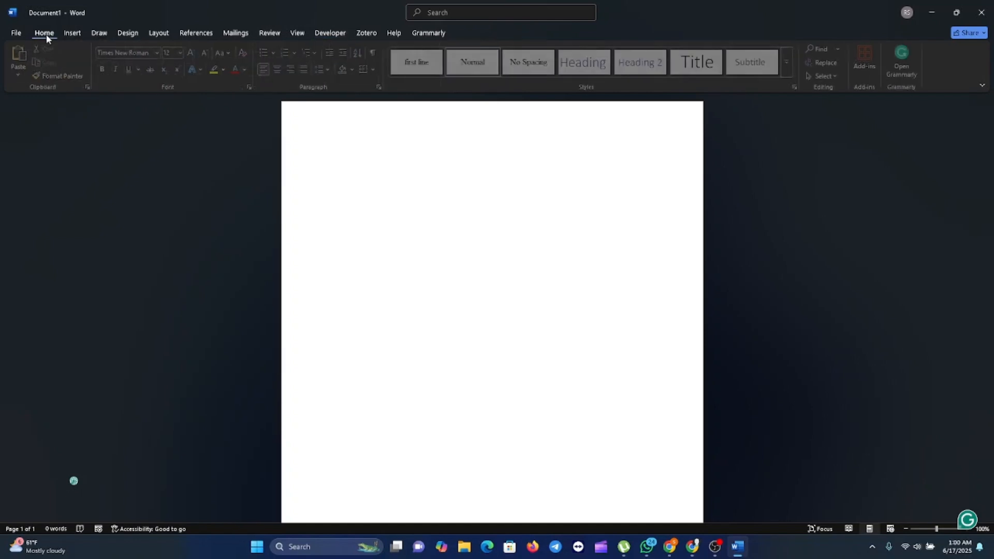
left_click(323, 35)
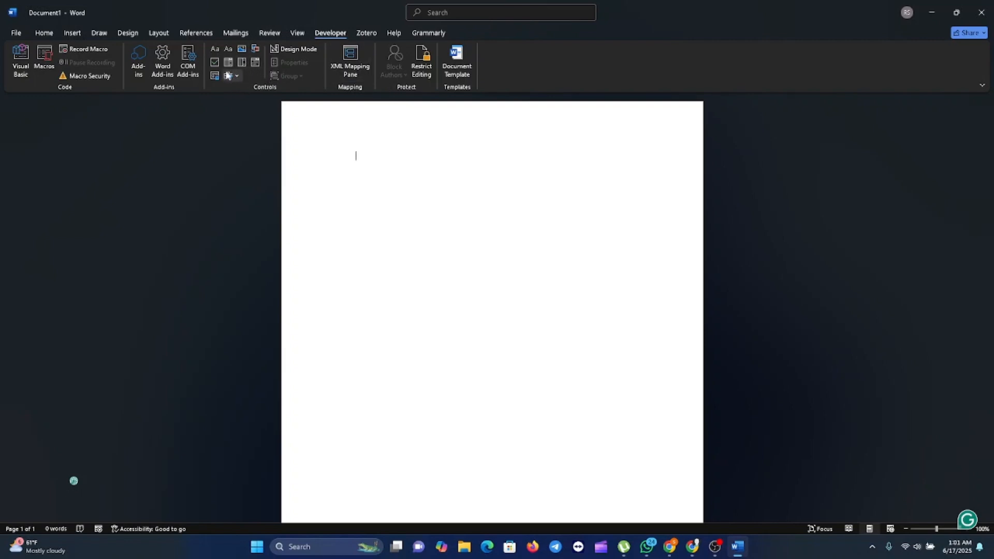
Insert a rich text content control reading 'Full Name:' and start a new line below it
left_click(215, 49)
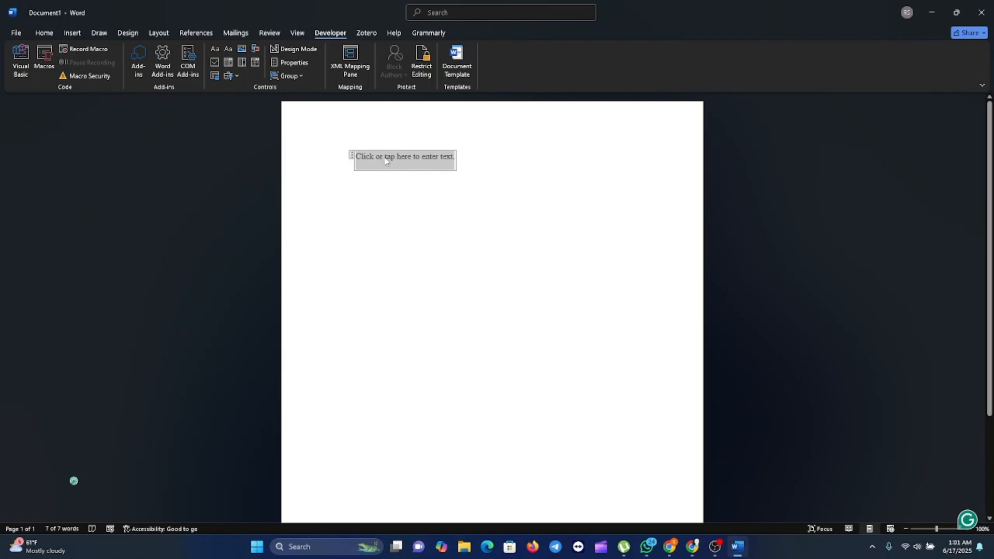
type("Fu")
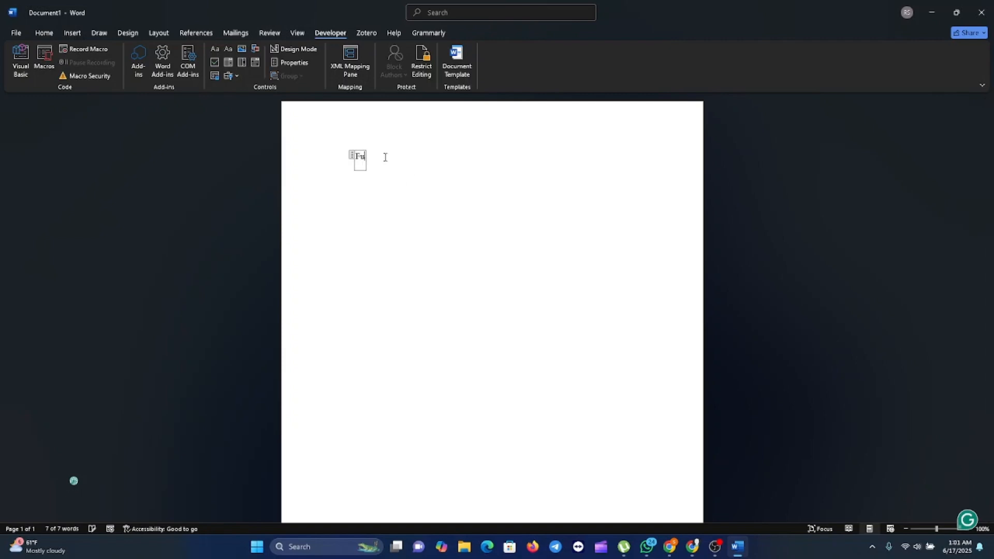
type("ll NAME")
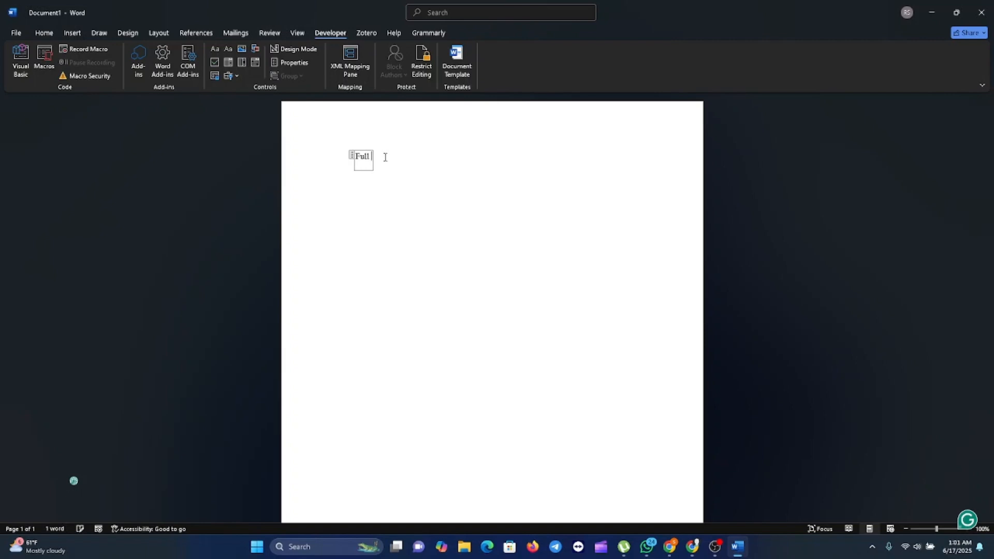
key("BackSpace")
key("BackSpace")
key("BackSpace")
key("BackSpace")
key("BackSpace")
key("BackSpace")
type("n")
key("BackSpace")
type("Name:")
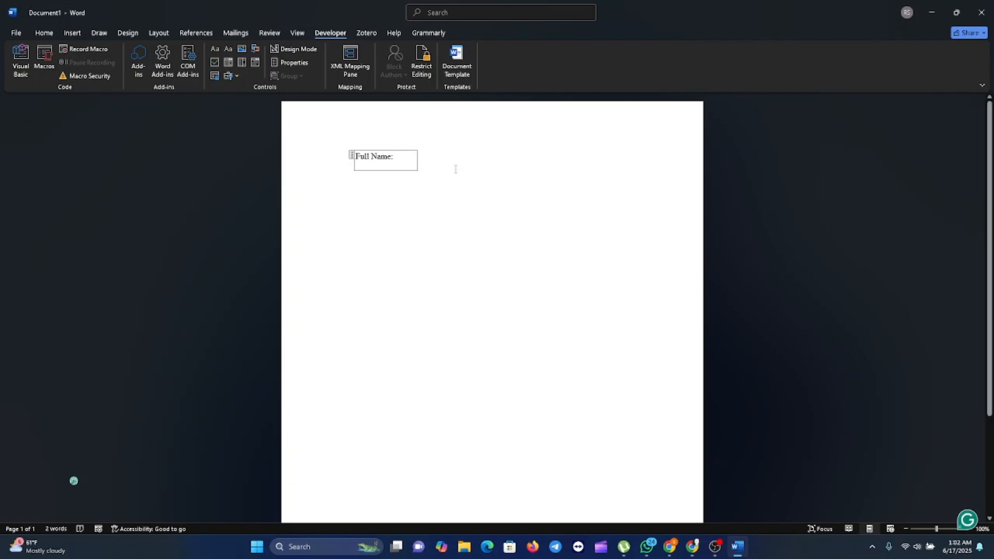
left_click(426, 174)
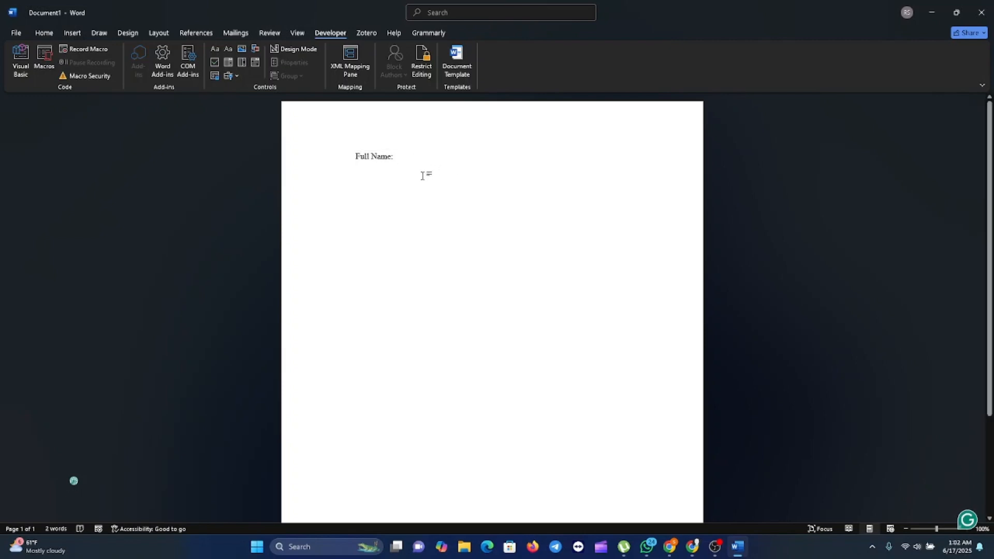
key("Return")
key("alt+Tab")
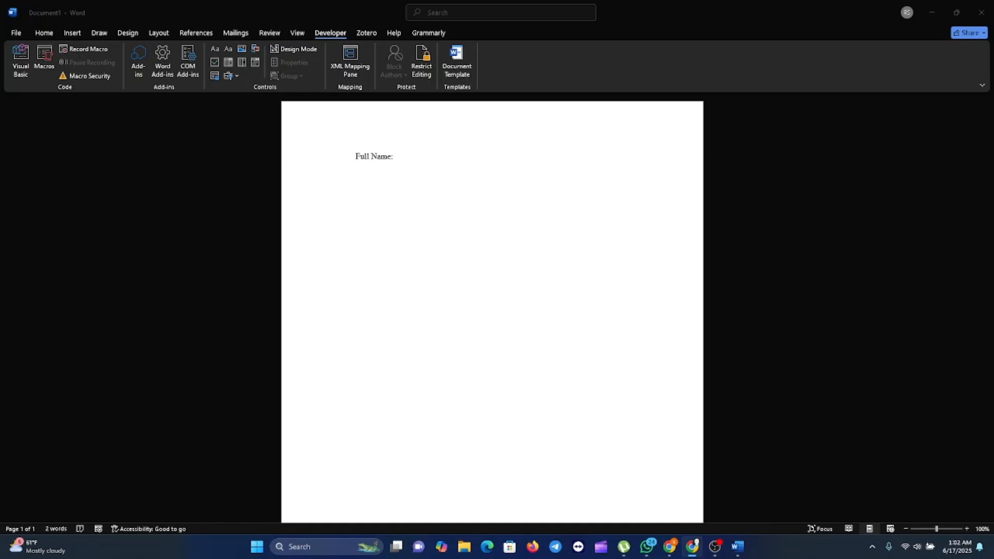
Insert a check box below 'Full Name:', test-toggle it, and leave it unchecked
left_click(412, 157)
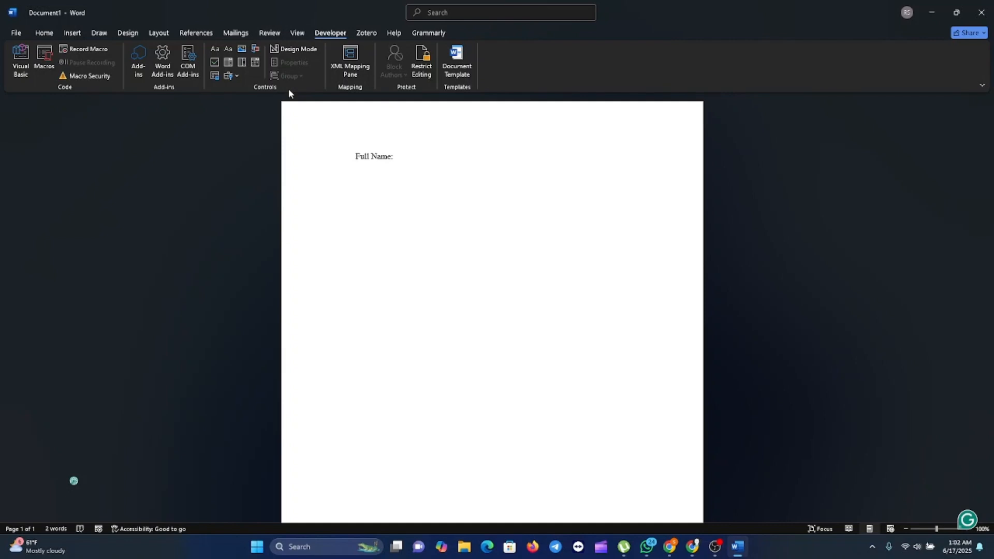
left_click(214, 63)
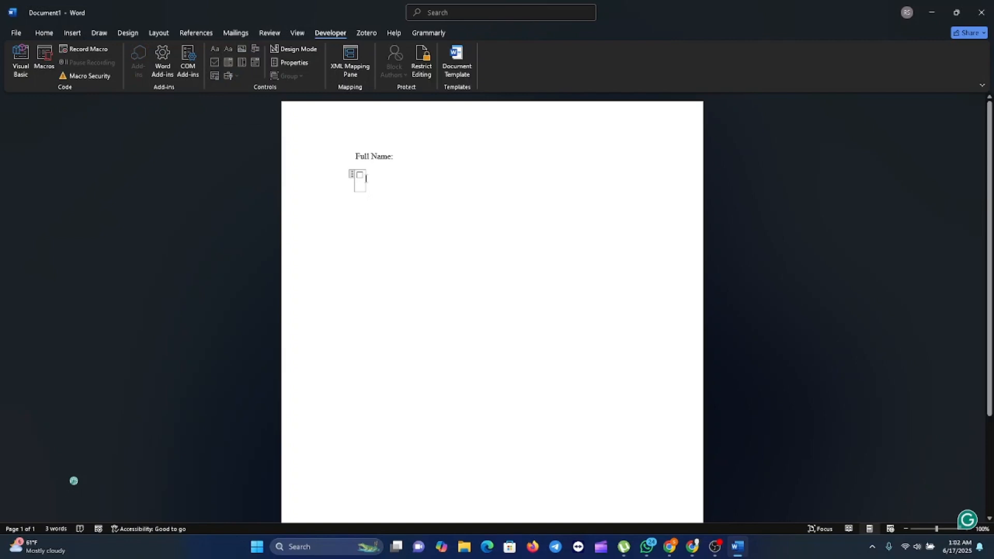
left_click(359, 175)
left_click(380, 227)
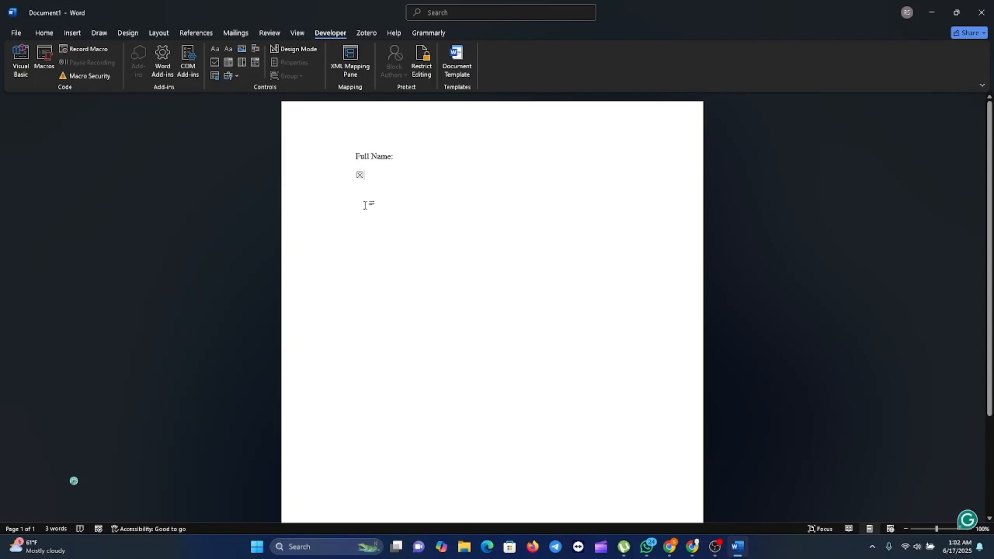
left_click(360, 175)
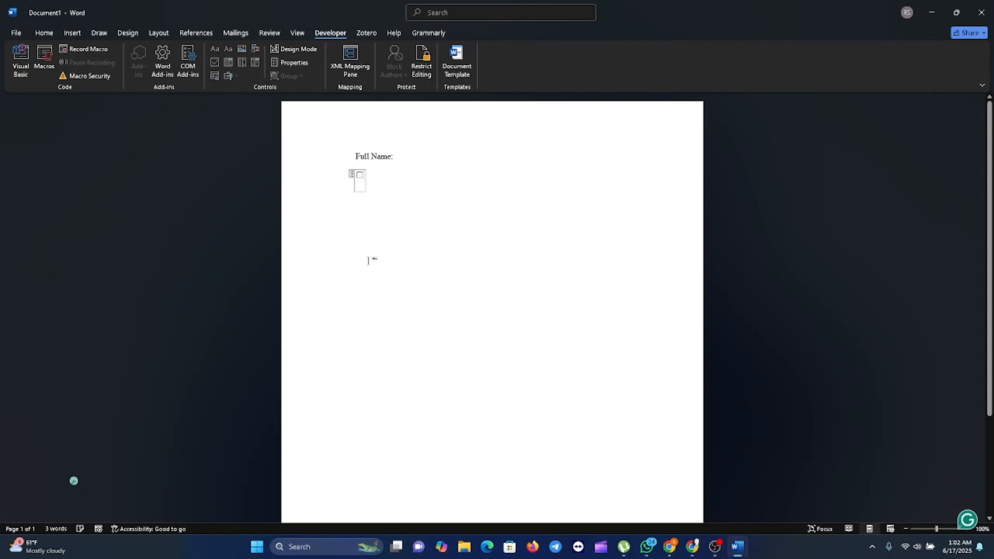
left_click(381, 235)
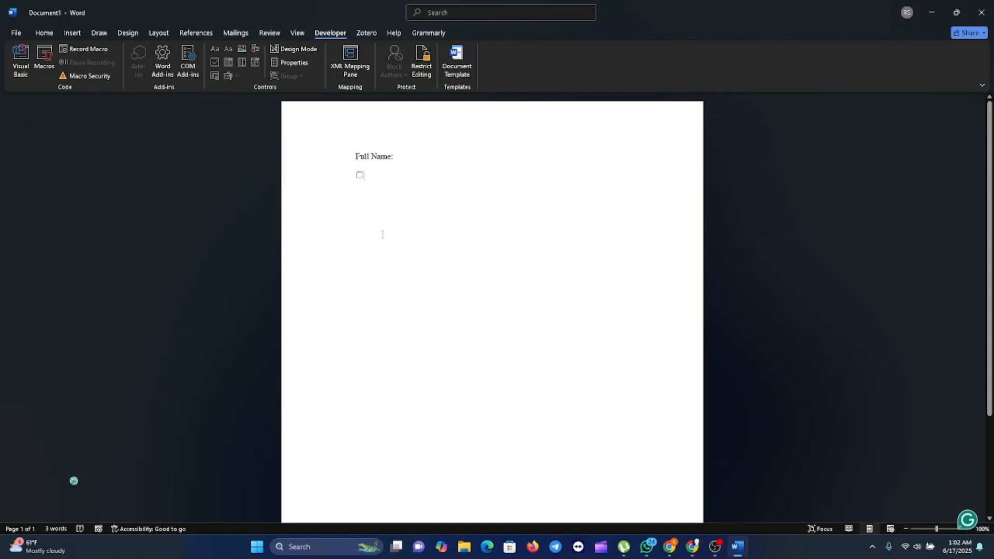
left_click(359, 175)
left_click(359, 175)
left_click(365, 177)
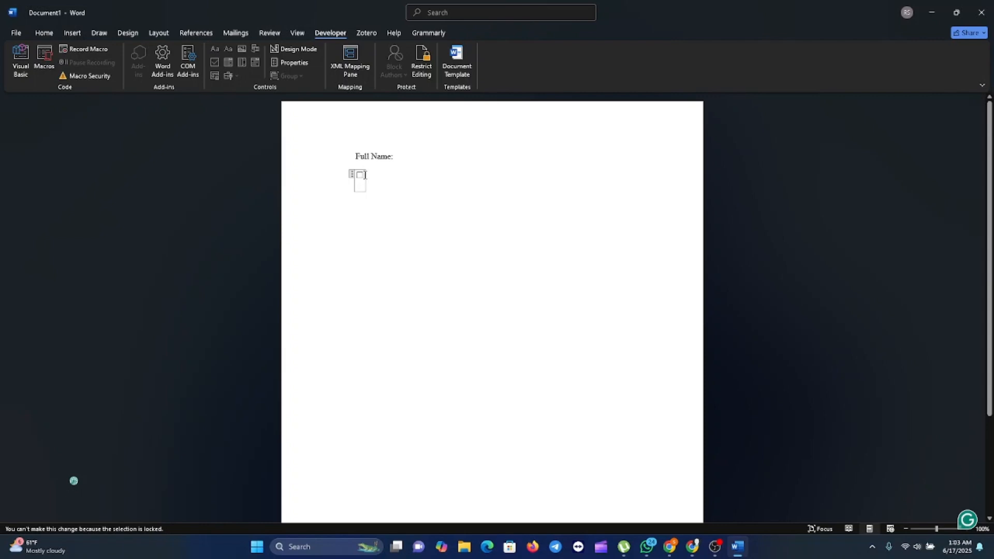
left_click(366, 178)
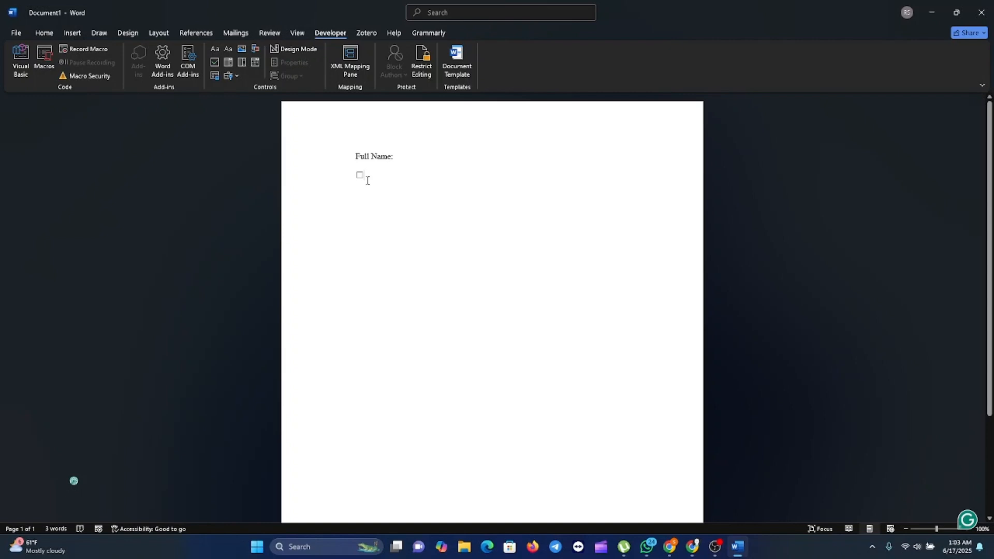
Label the first box 'weekly Newsletters' and add check boxes for 'Products Updates' and 'Event invitations'
type("week")
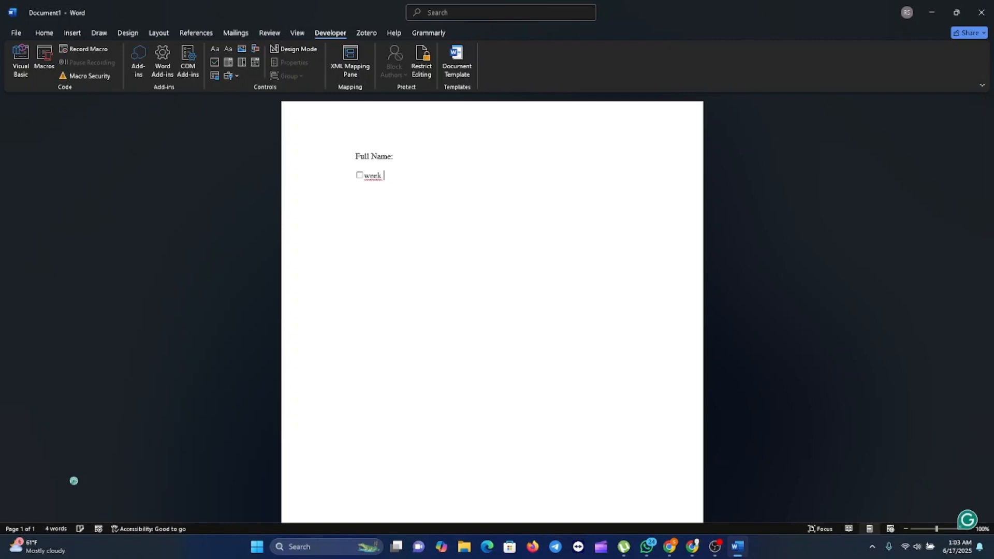
key("BackSpace")
type("ly Newsletters")
key("Return")
left_click(214, 62)
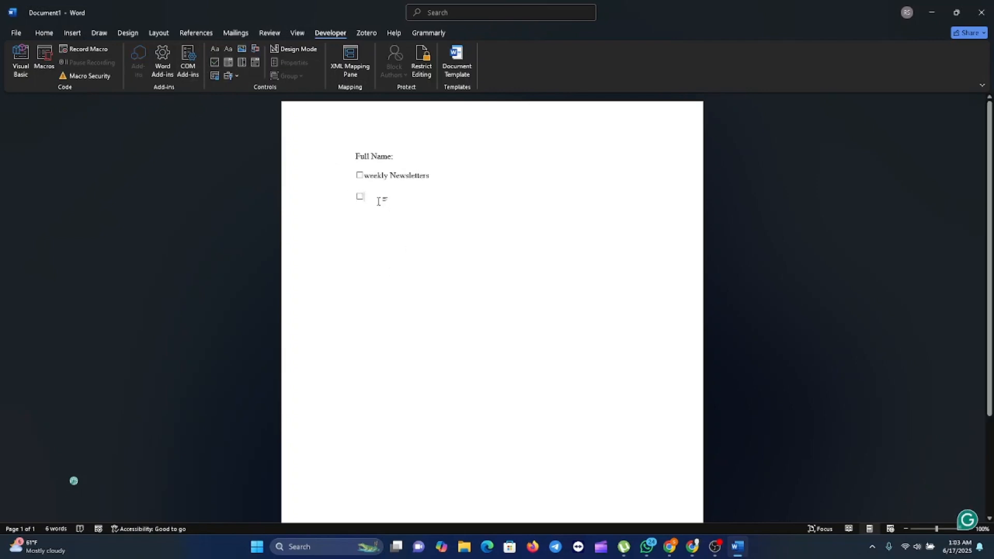
type("Products")
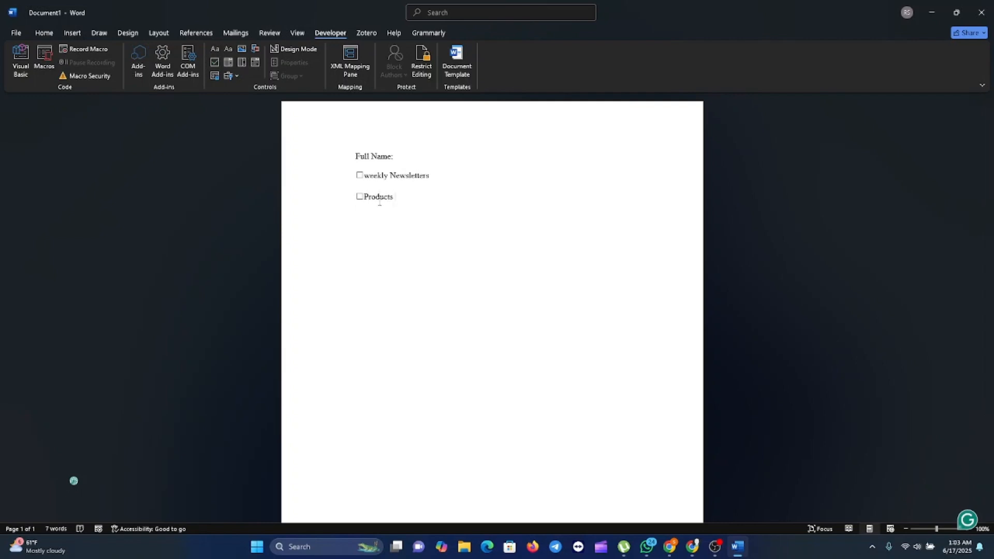
type(" Updates")
left_click(214, 63)
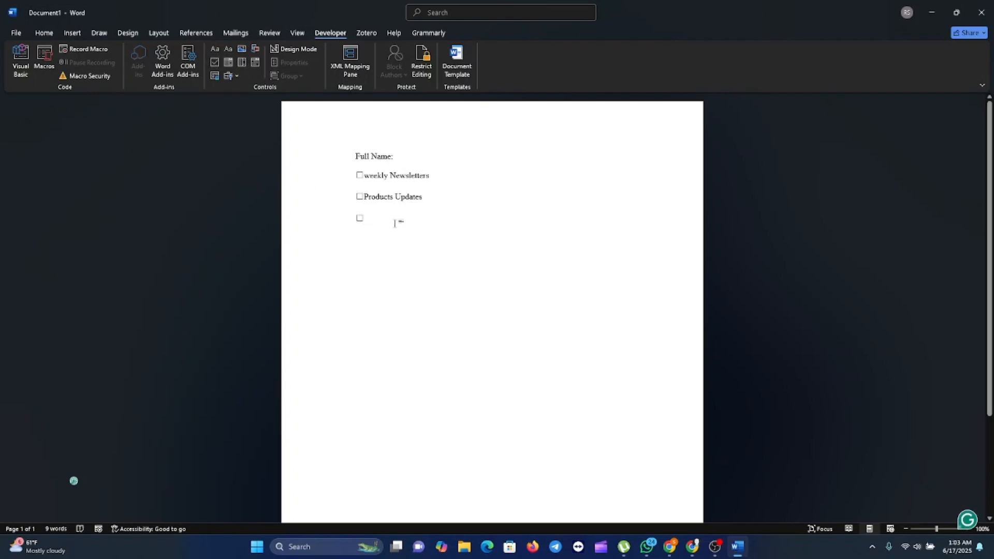
type("Event")
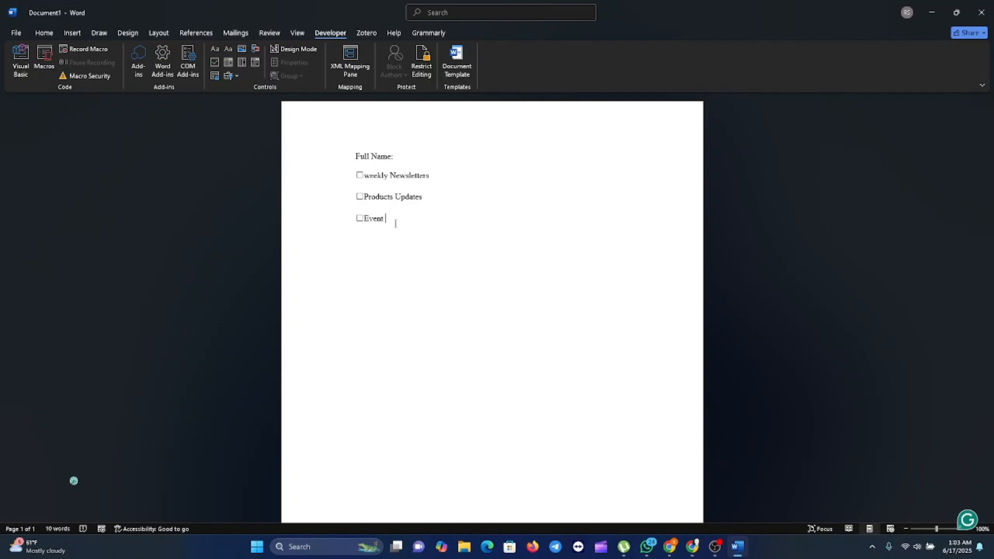
type(" invitations")
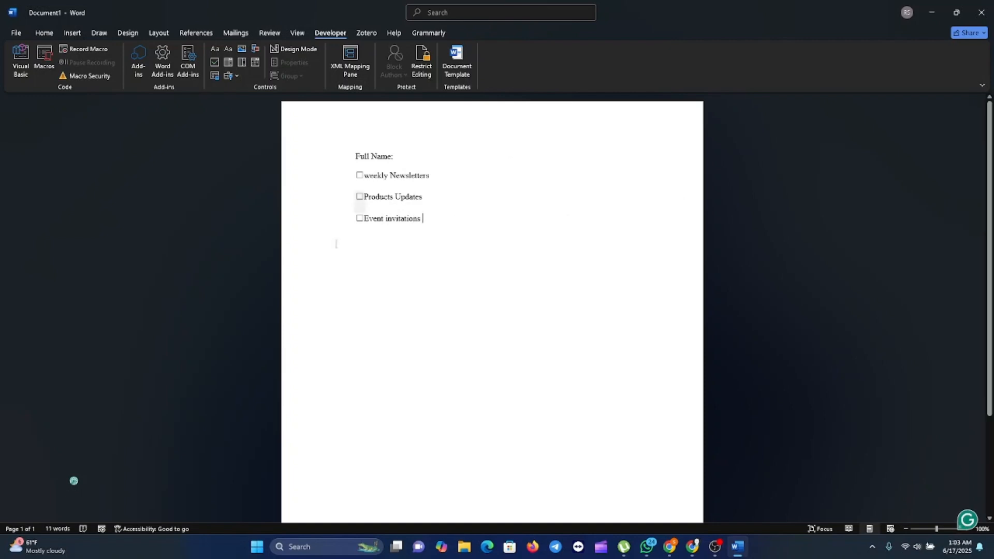
Tick all three check boxes to test them, then clear them again
left_click(359, 175)
left_click(360, 197)
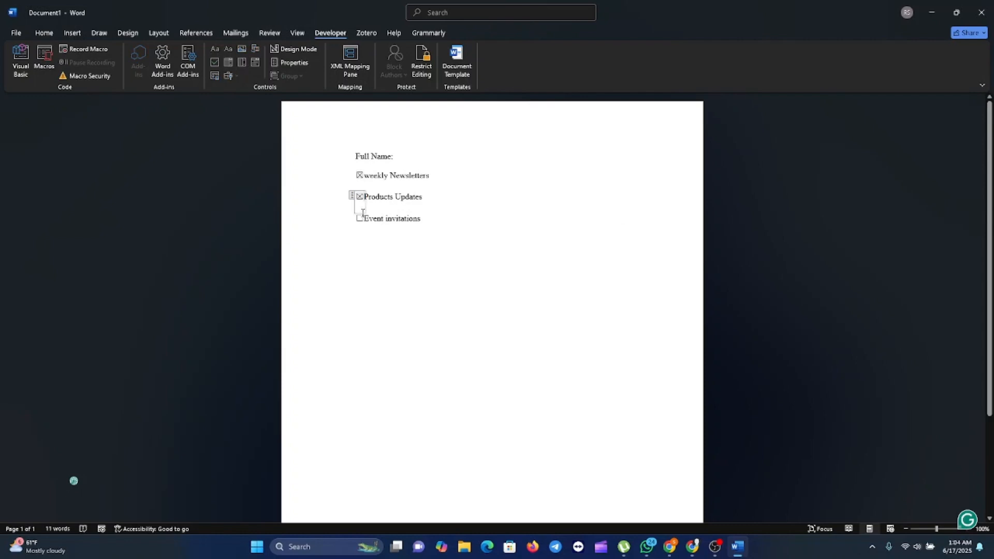
left_click(359, 218)
left_click(360, 218)
left_click(360, 197)
left_click(359, 175)
left_click(403, 253)
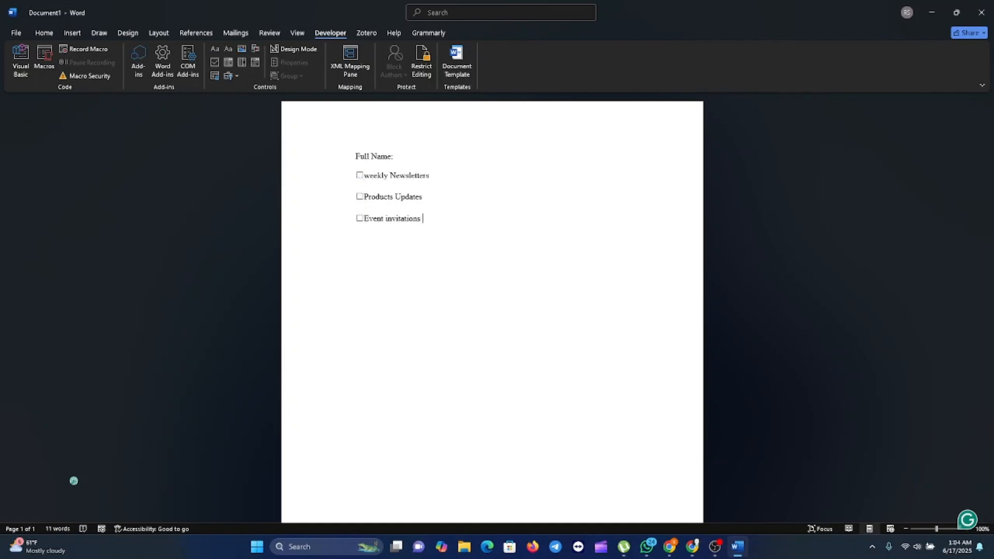
key("alt+Tab")
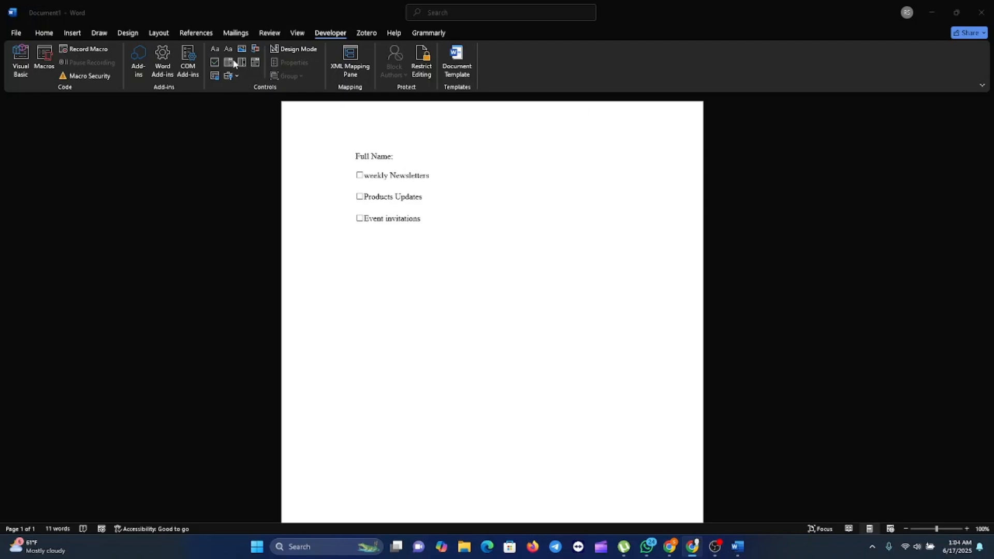
Add a drop-down list showing 'Choose an item.' on a new line below Event invitations
left_click(521, 231)
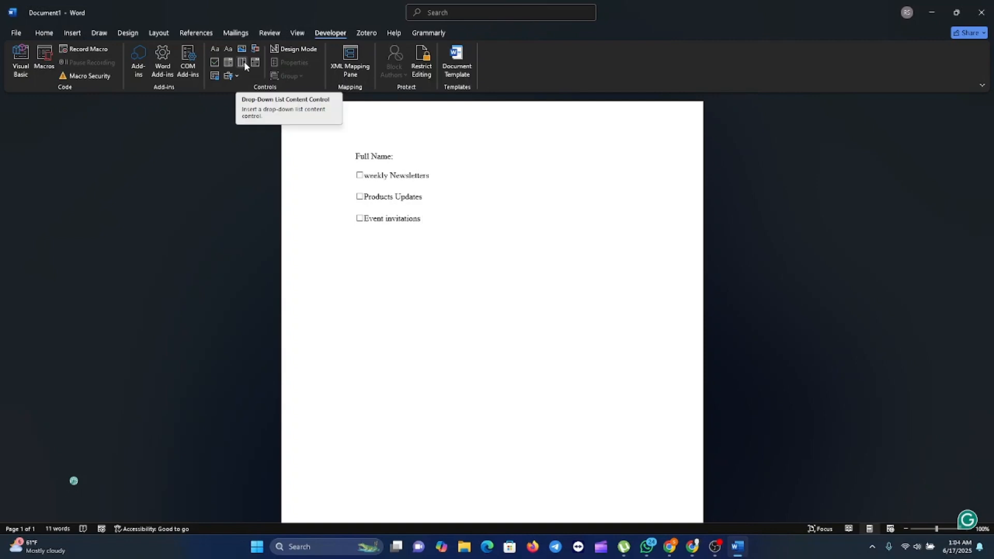
key("Return")
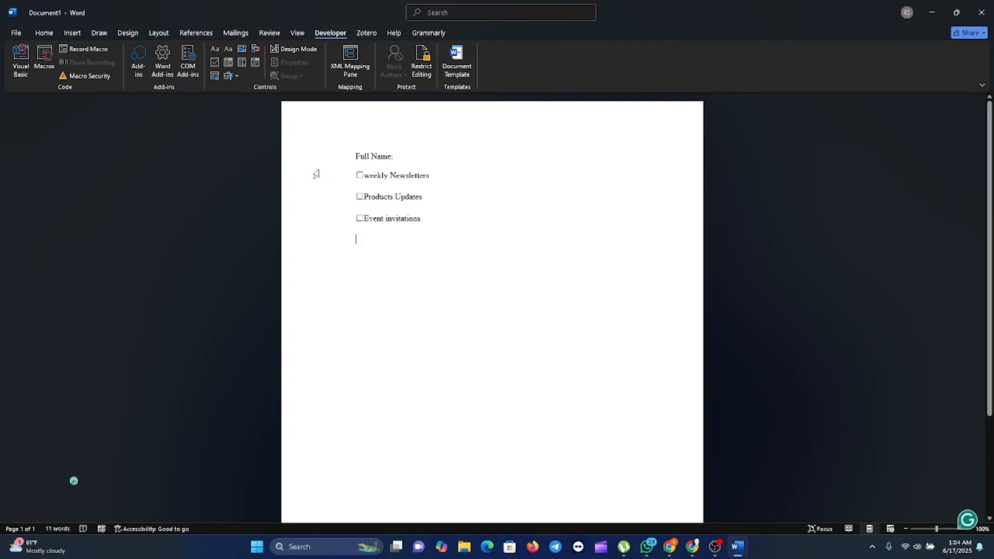
left_click(240, 61)
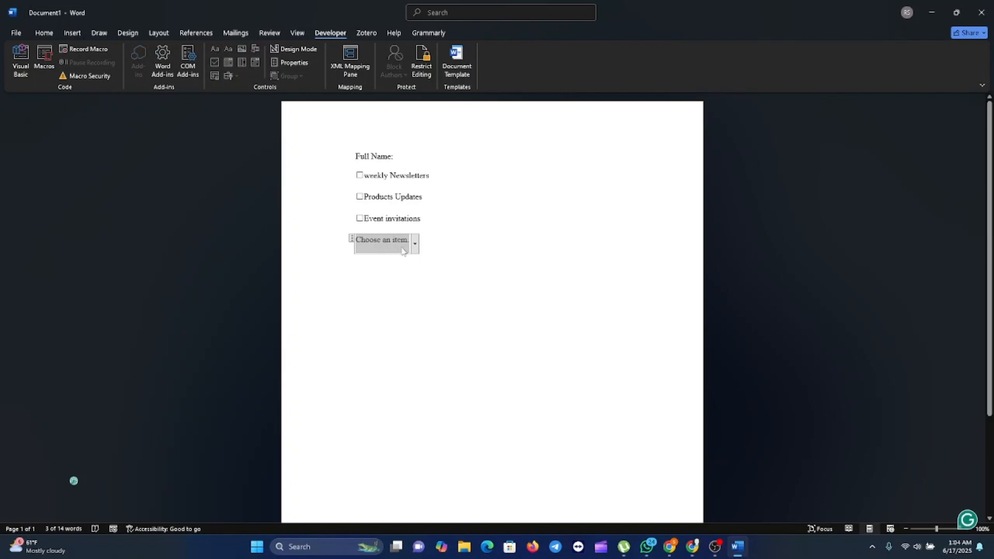
left_click(414, 247)
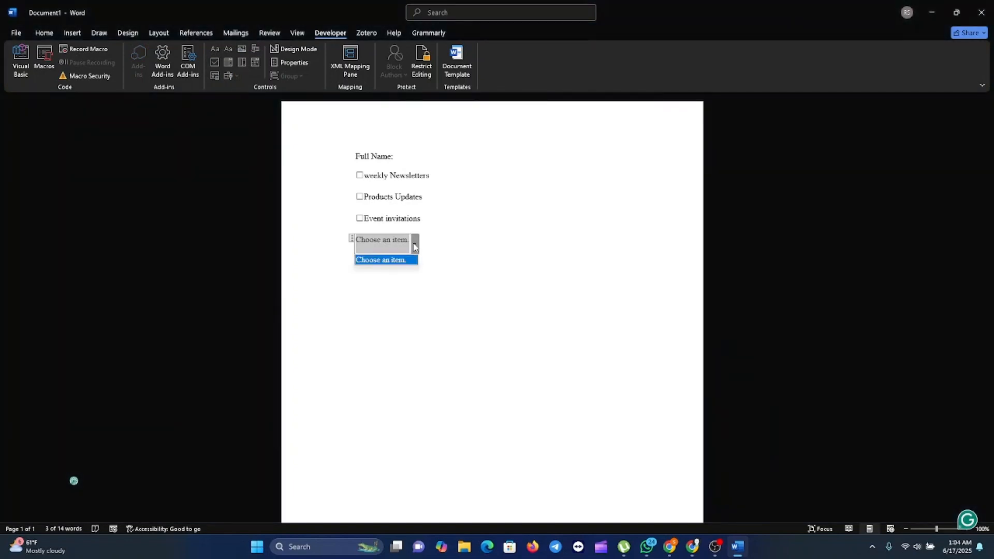
left_click(414, 246)
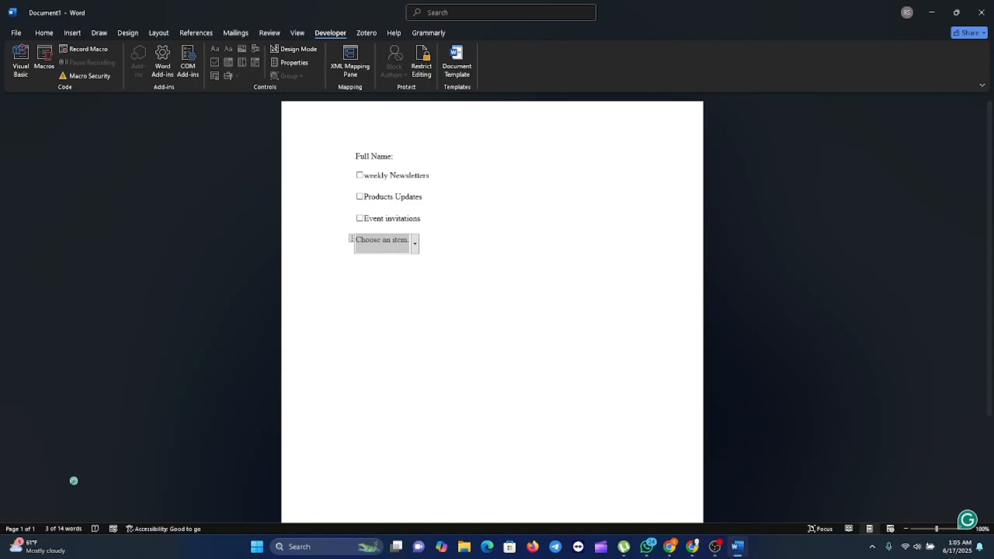
key("alt+Tab")
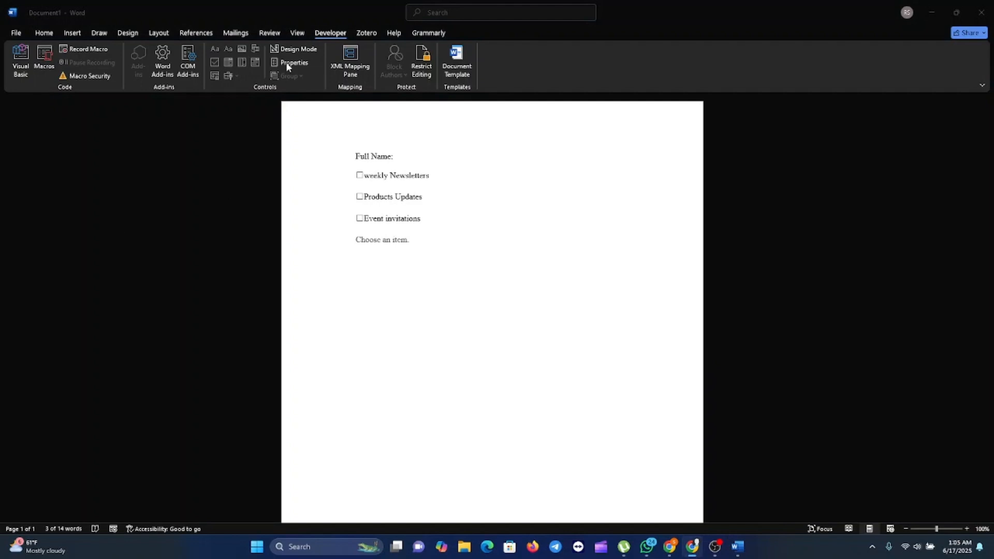
Open the Restrict Editing pane from the Developer tab
left_click(424, 76)
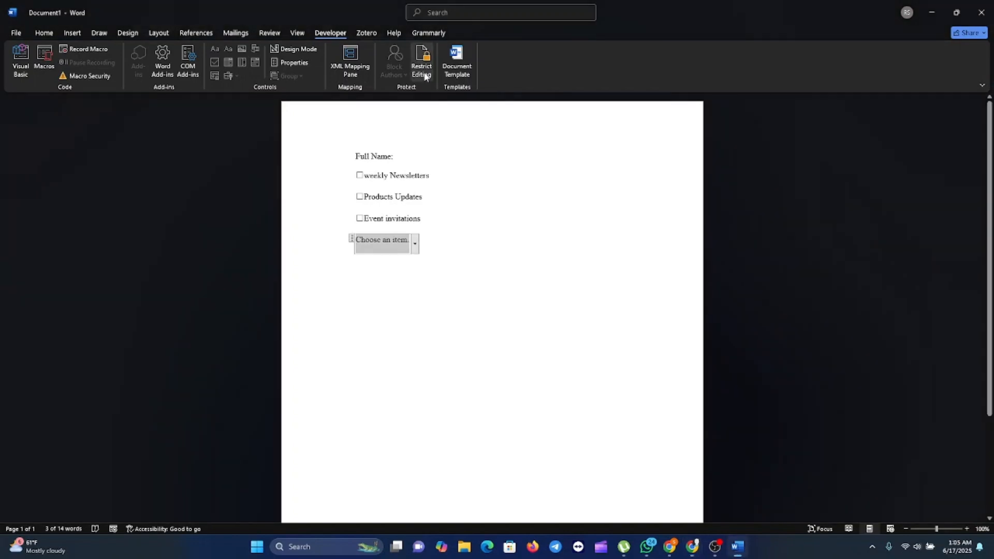
left_click(424, 76)
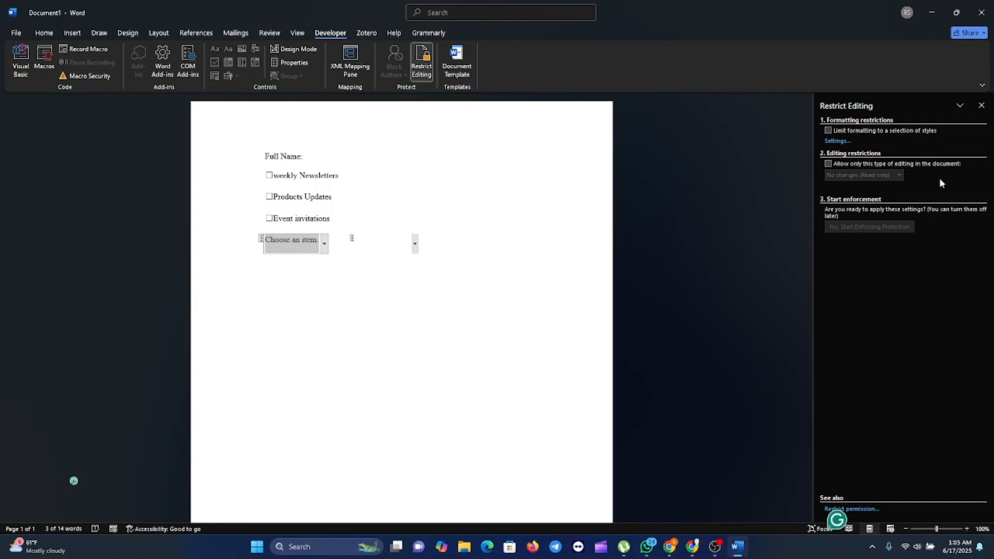
key("alt+Tab")
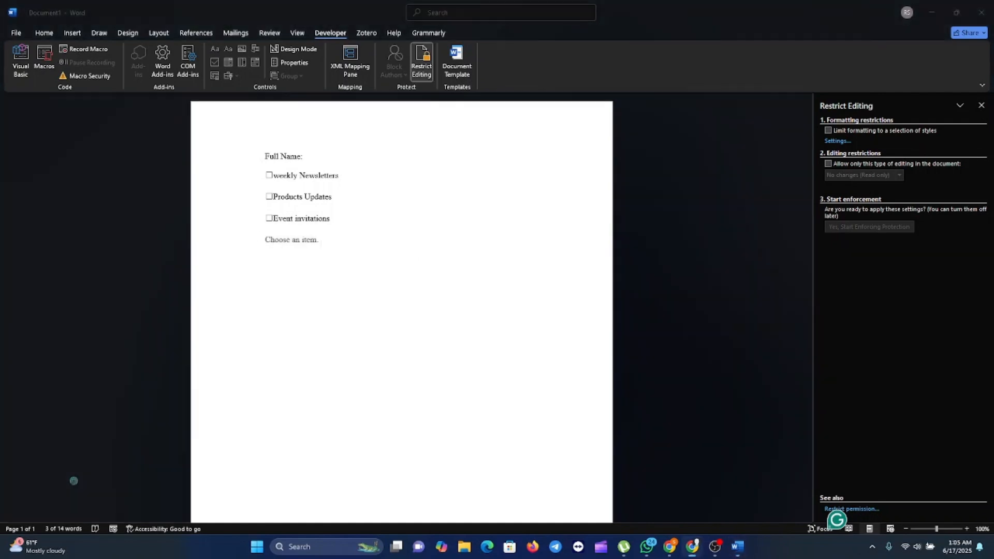